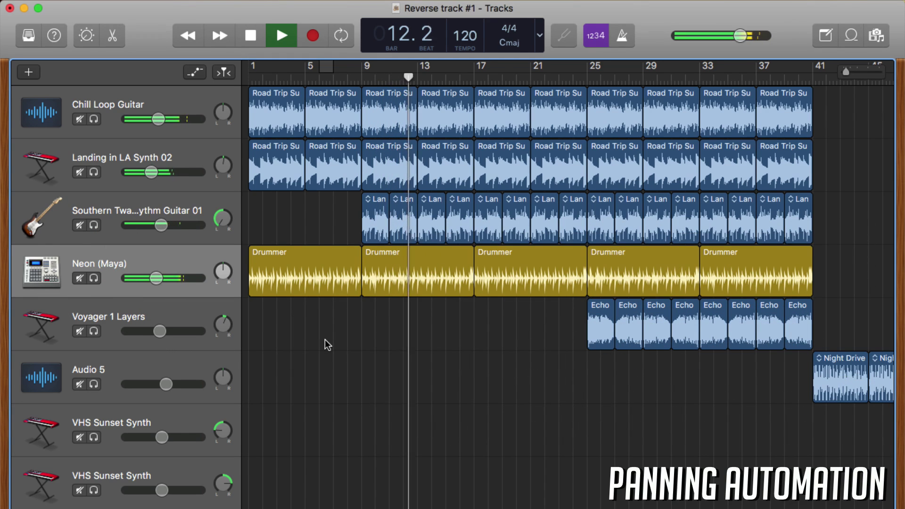
- Stop playback at bar 9, show track automation, and set the Chill Loop Guitar track's automation parameter to Pan
key("space")
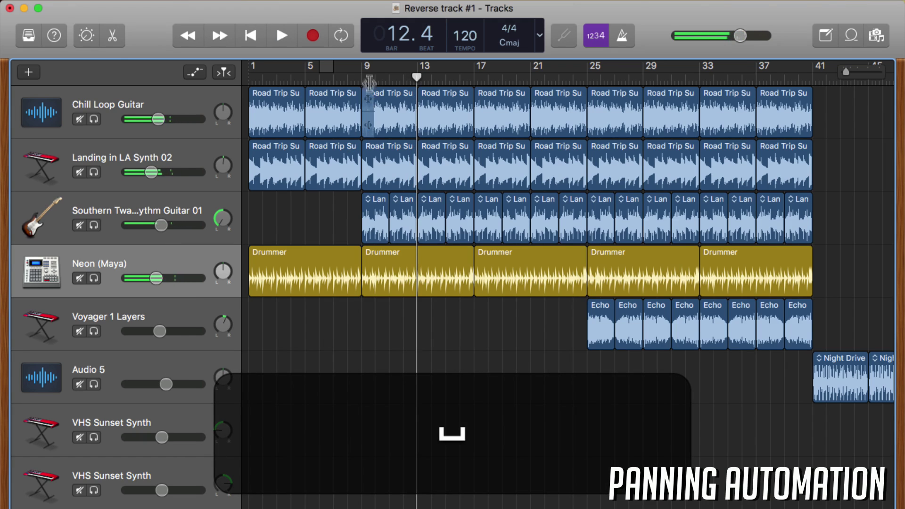
left_click(362, 73)
key("a")
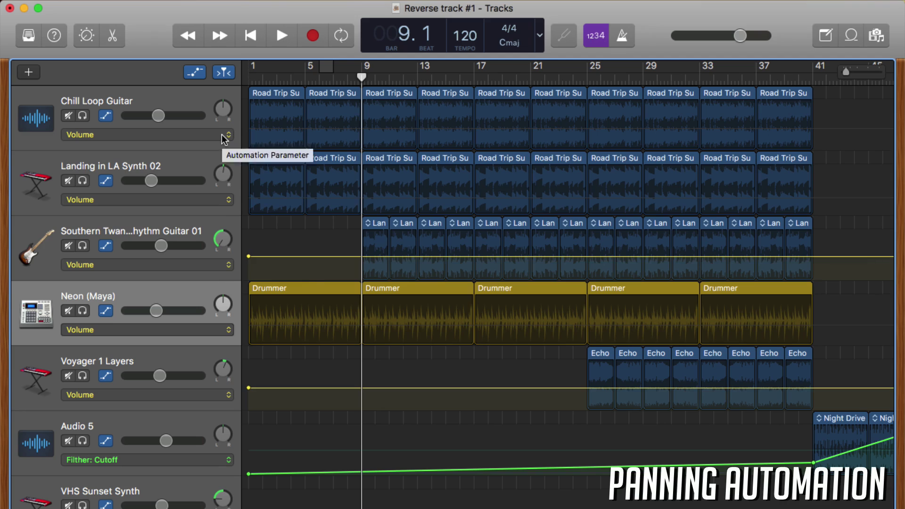
left_click(224, 137)
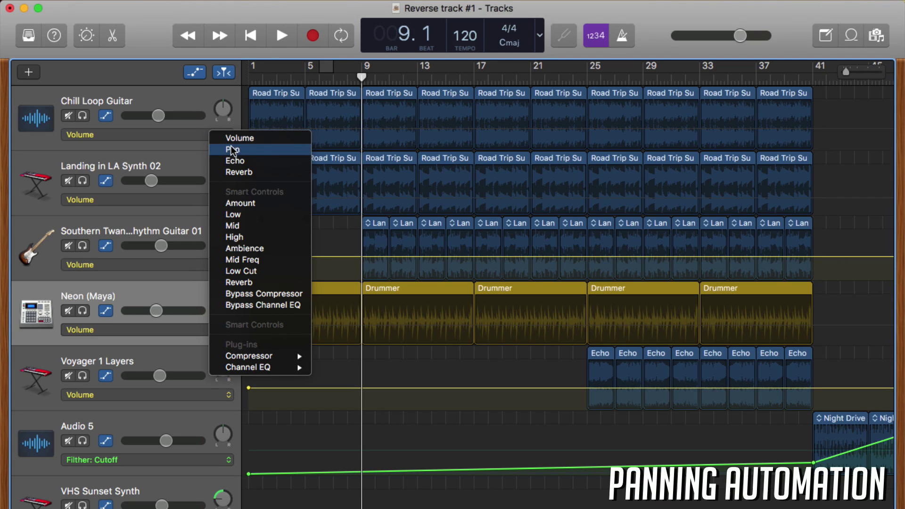
left_click(264, 149)
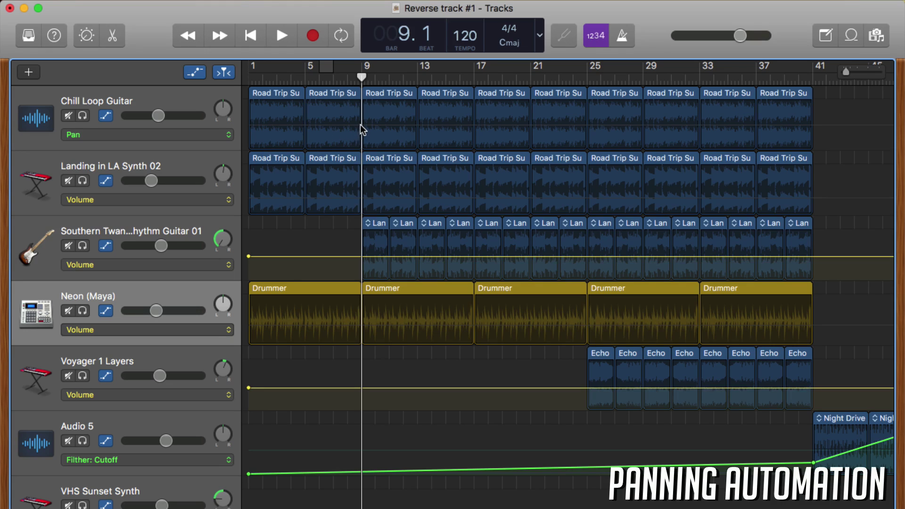
- Add pan automation points on Chill Loop Guitar at bars 9 and 13, moving the bar 13 point toward the right channel
key("super+f")
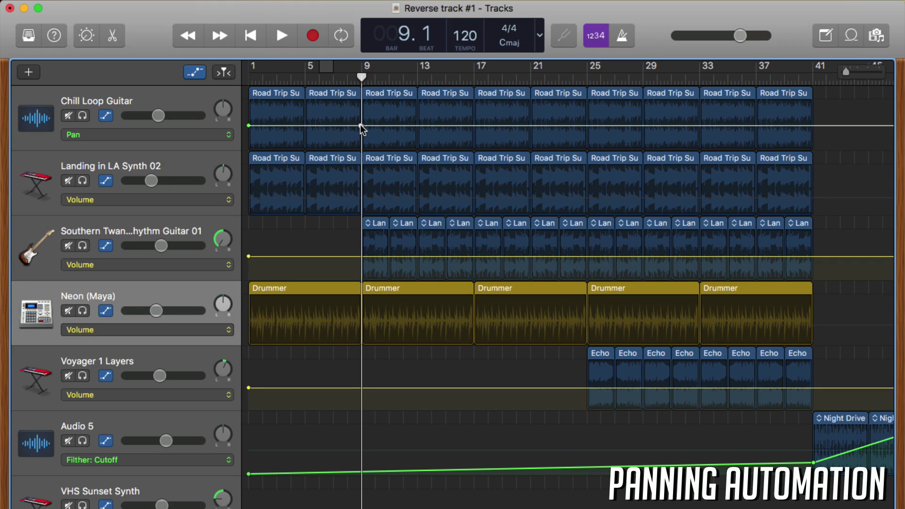
left_click(417, 125)
left_click_drag(417, 125, 418, 145)
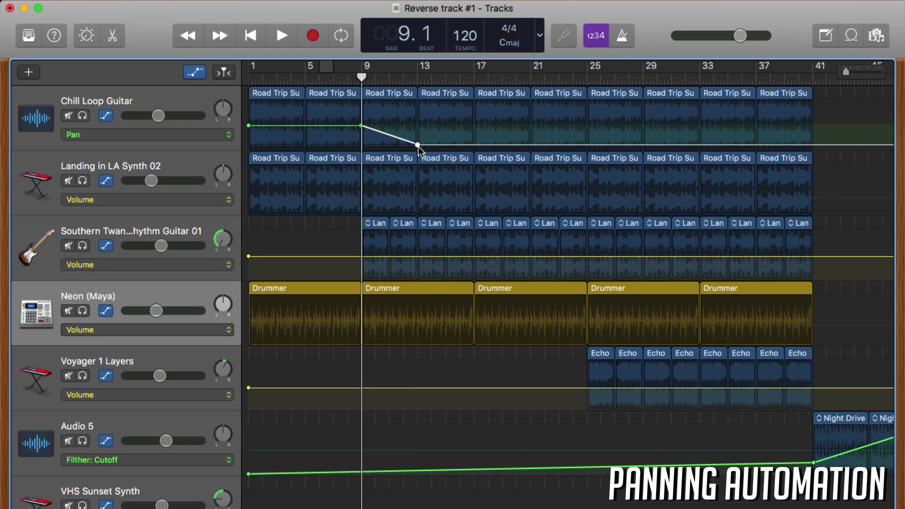
- Hide the automation and play the full mix from about bar 6 through bar 12 to hear the pan move
key("a")
left_click_drag(362, 85, 323, 77)
key("space")
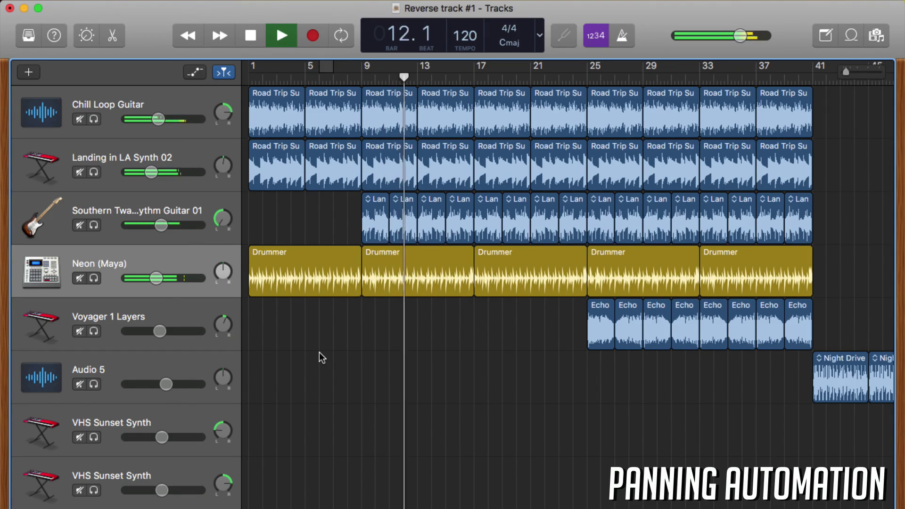
key("space")
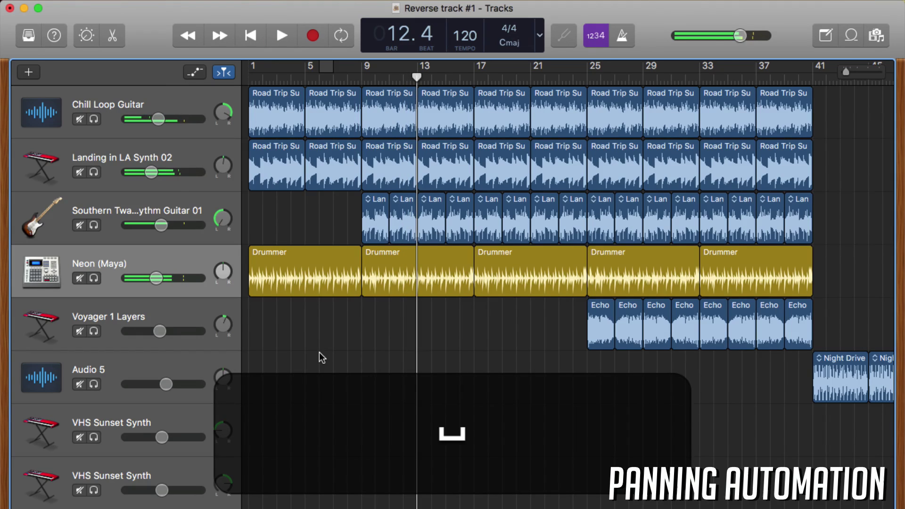
- Solo the Chill Loop Guitar track, show automation, and play its pan ramp on its own
left_click(94, 119)
left_click(194, 72)
key("space")
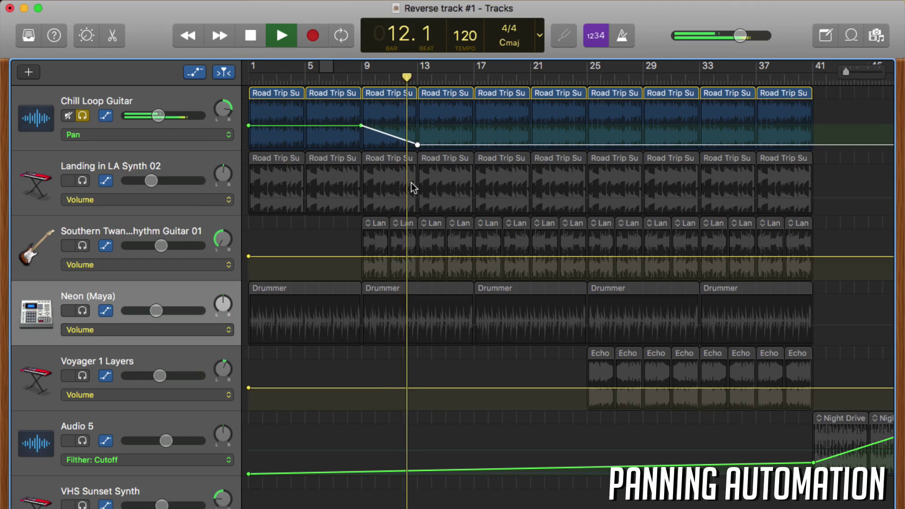
key("space")
- Move the bar 13 pan point back to just after bar 9 for an abrupt pan, and play the change
left_click_drag(418, 145, 367, 145)
left_click(362, 77)
key("comma")
key("space")
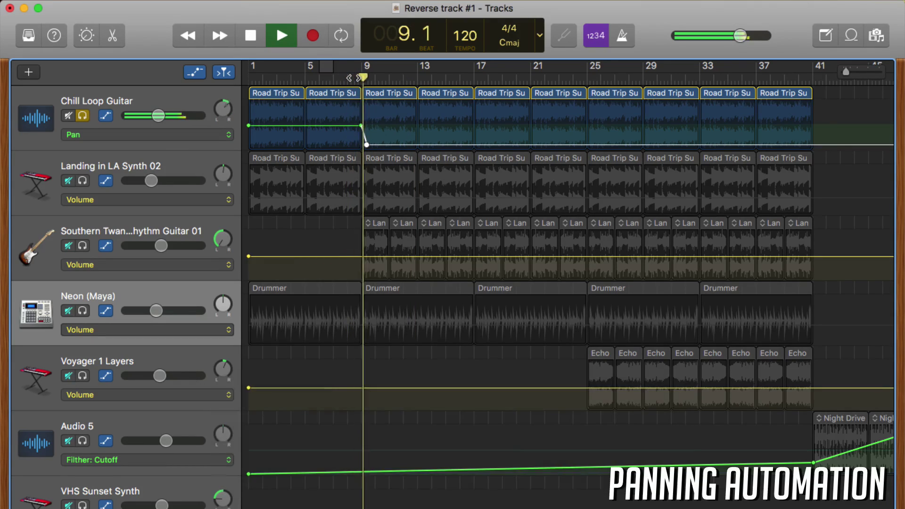
key("space")
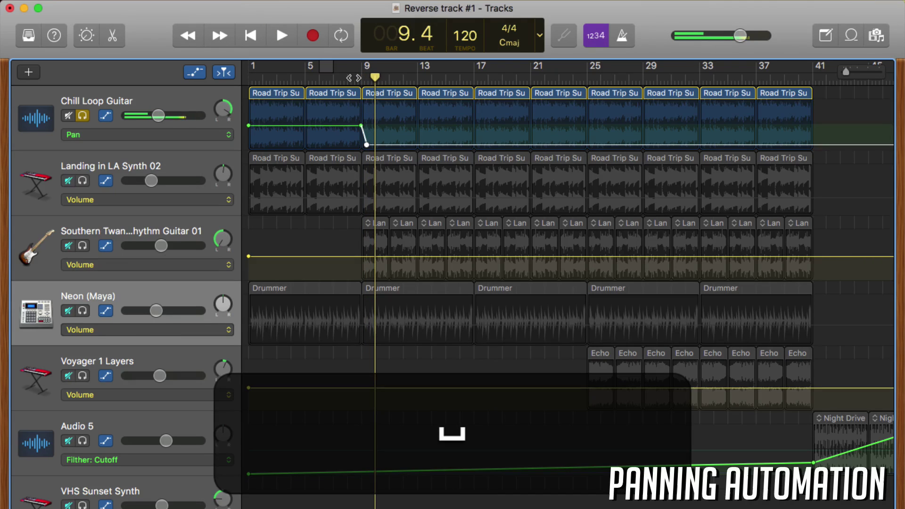
- Unsolo Chill Loop Guitar, hide automation, and play the full mix from about bar 7
key("s")
left_click(333, 71)
key("a")
key("space")
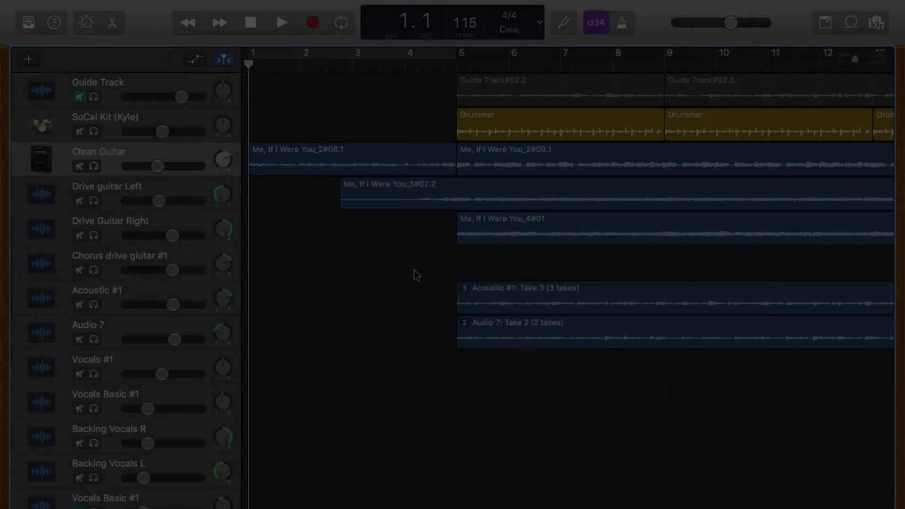
- Play the intro of the 115 bpm guitar song through bar 6 and return the playhead to the start
key("space")
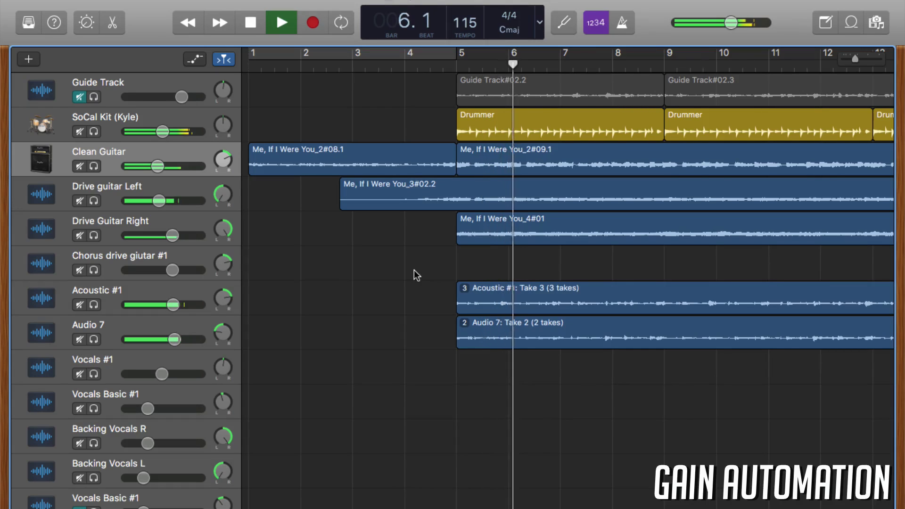
key("space")
key("Return")
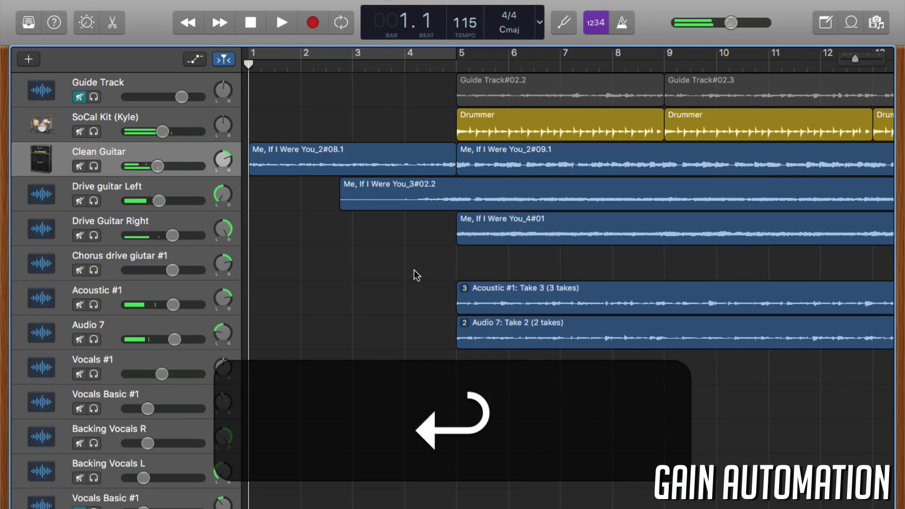
- Solo the Clean Guitar track, play its intro alone, and return the playhead to the start
left_click(90, 168)
key("space")
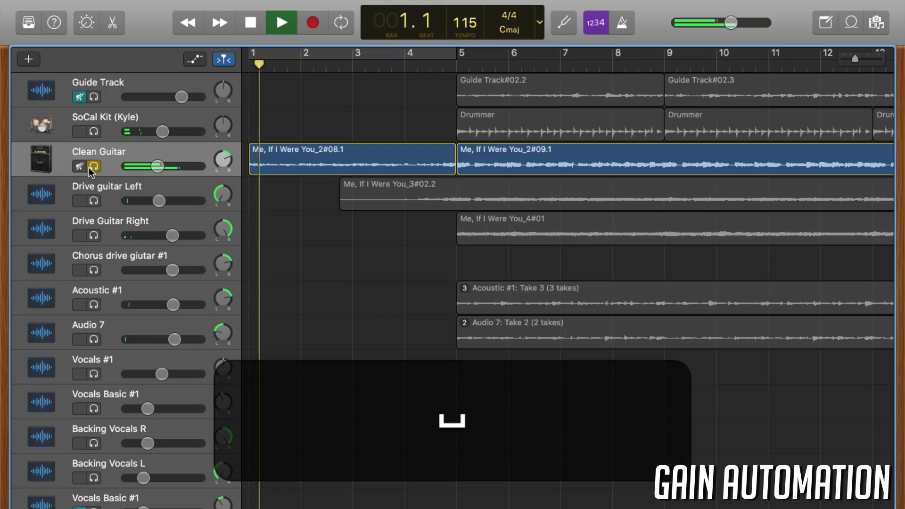
key("space")
key("Return")
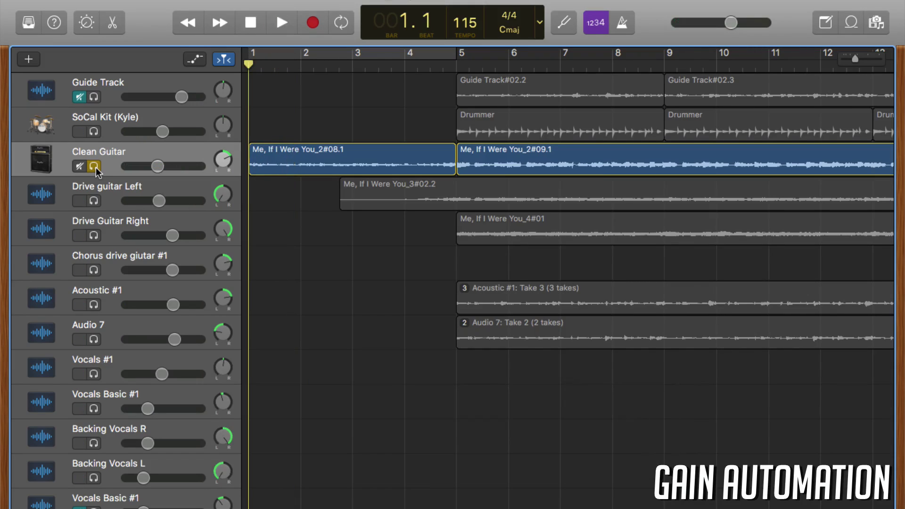
- Show automation and set the Clean Guitar track's automation parameter to the Amp plug-in's Gain main knob
key("a")
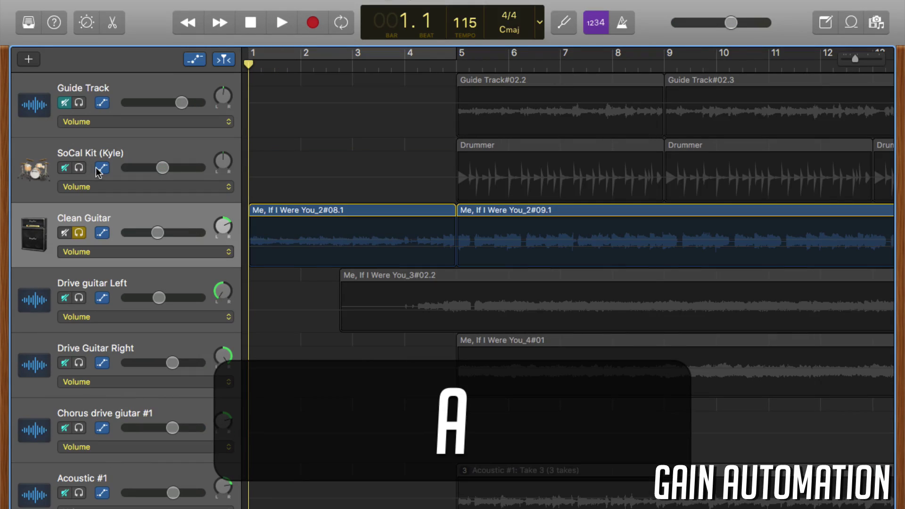
left_click(213, 254)
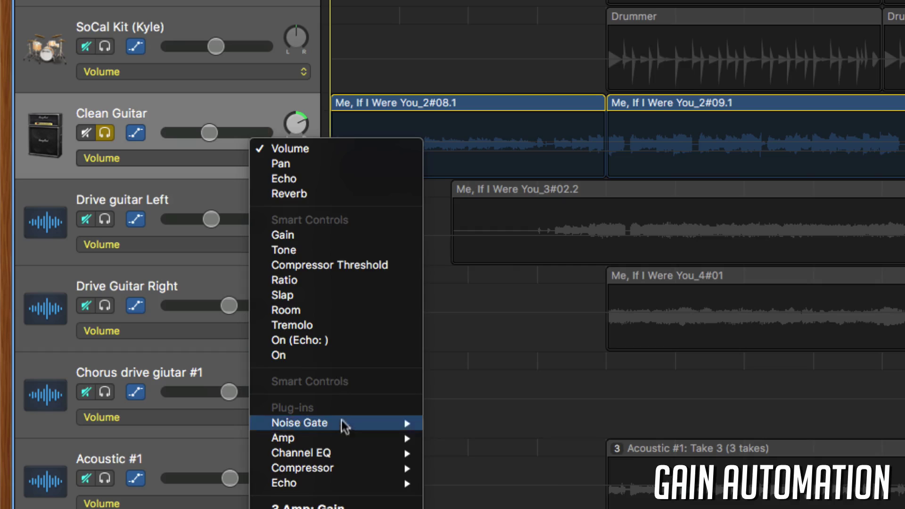
mouse_move(344, 441)
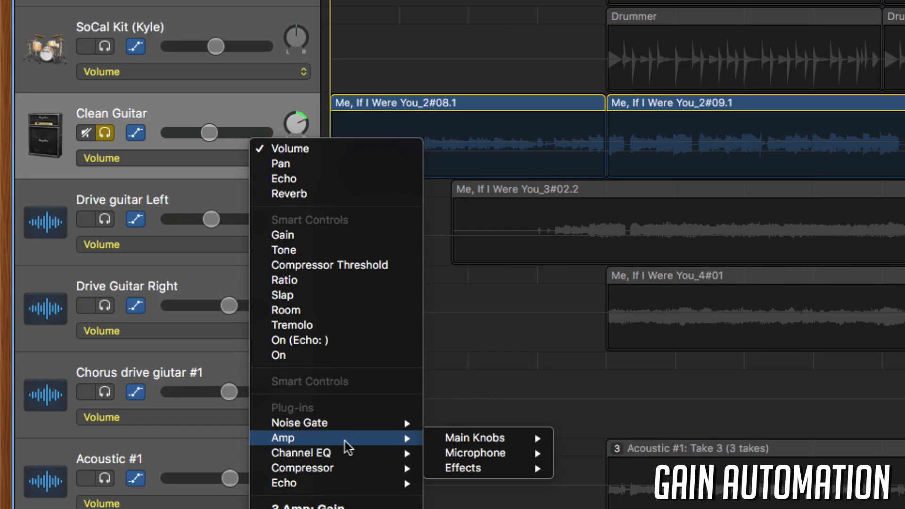
mouse_move(445, 442)
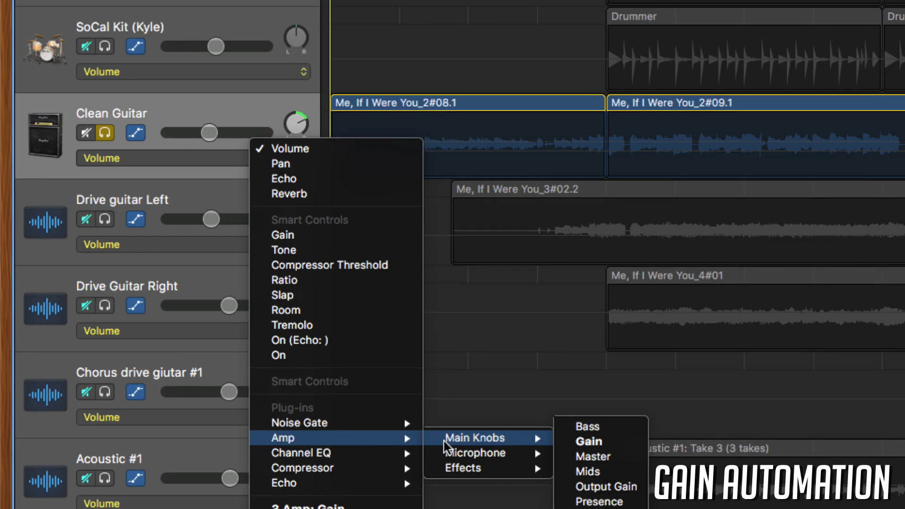
left_click(570, 438)
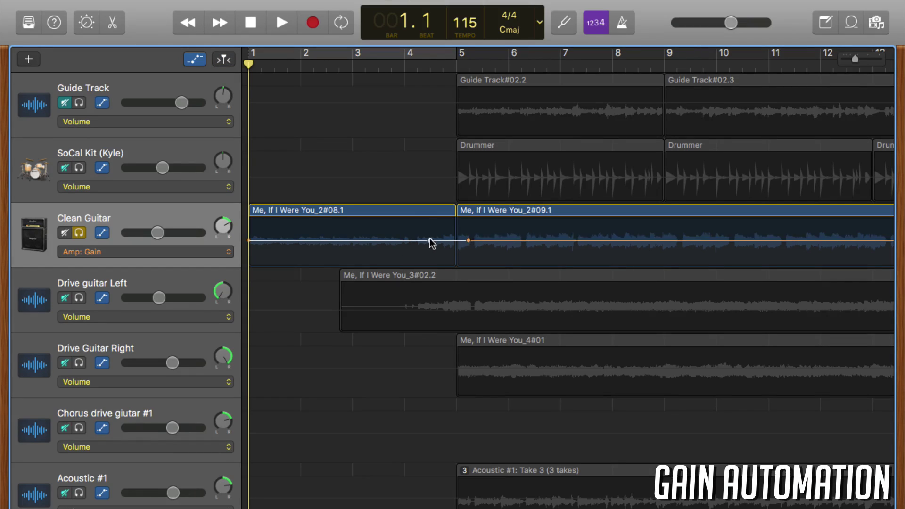
- Shape Clean Guitar's gain automation to start low, rise slightly until just before bar 5, and step up at bar 5; play it back
left_click_drag(248, 240, 248, 260)
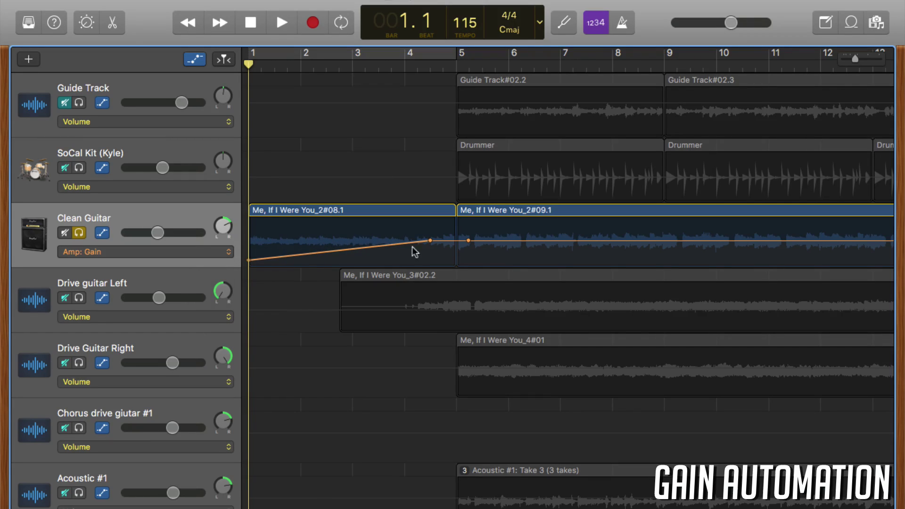
left_click_drag(429, 241, 451, 249)
key("space")
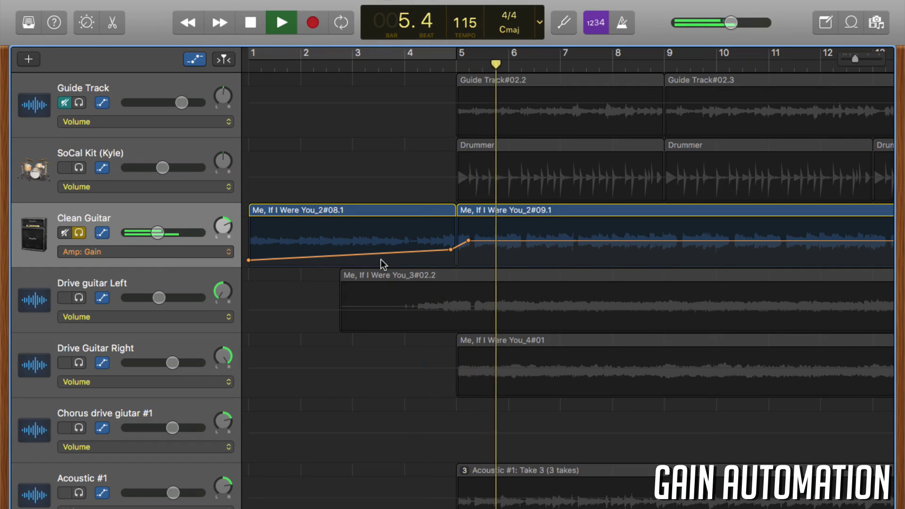
key("space")
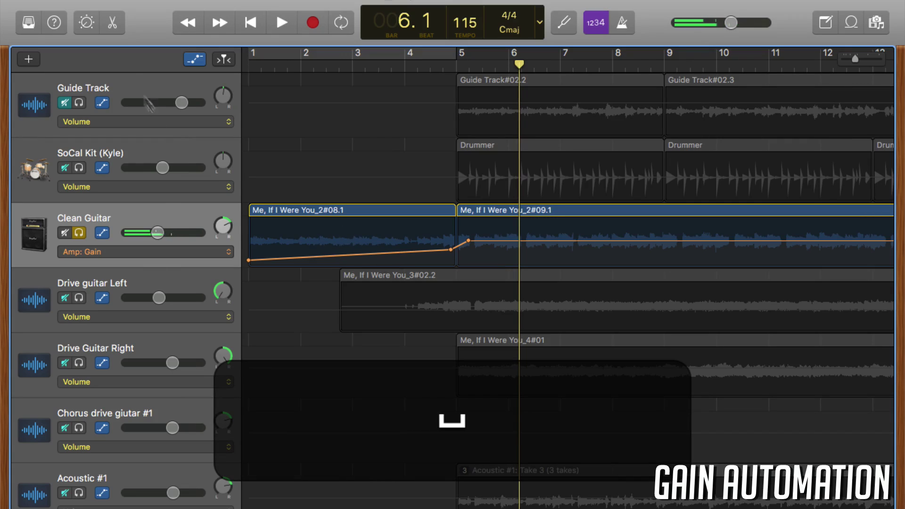
- Open Amp Designer for the Clean Guitar track and play across bar 5 to watch its Gain knob
left_click(88, 23)
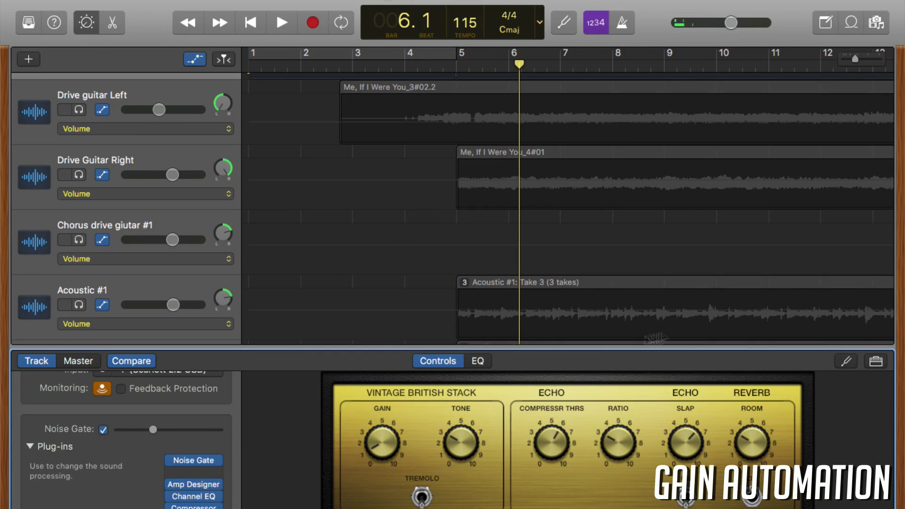
left_click(877, 363)
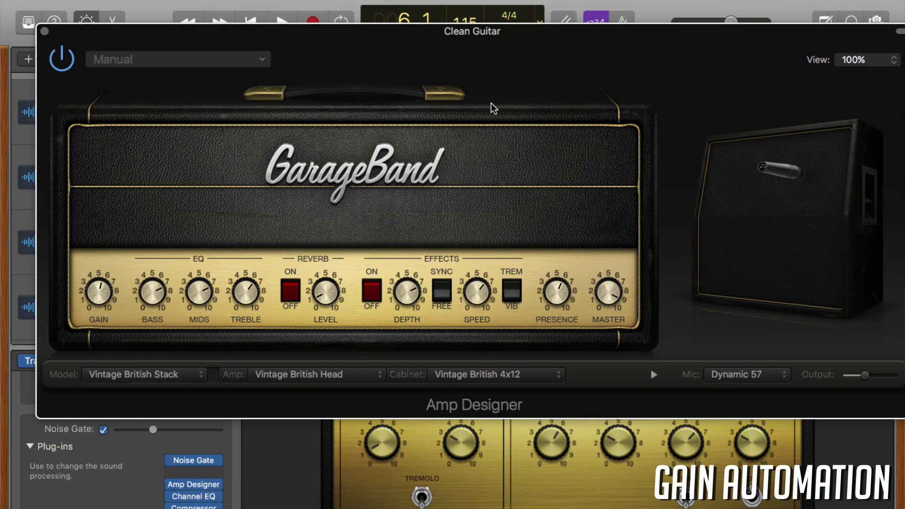
key("comma")
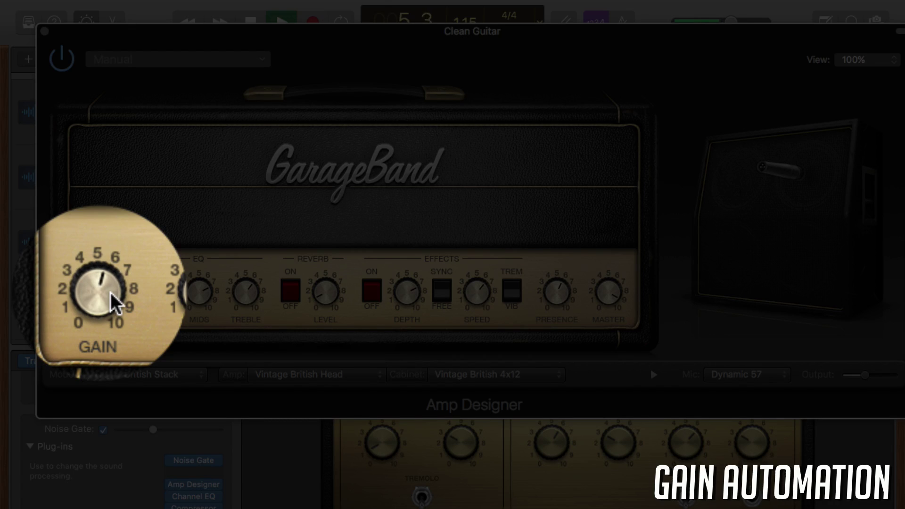
key("space")
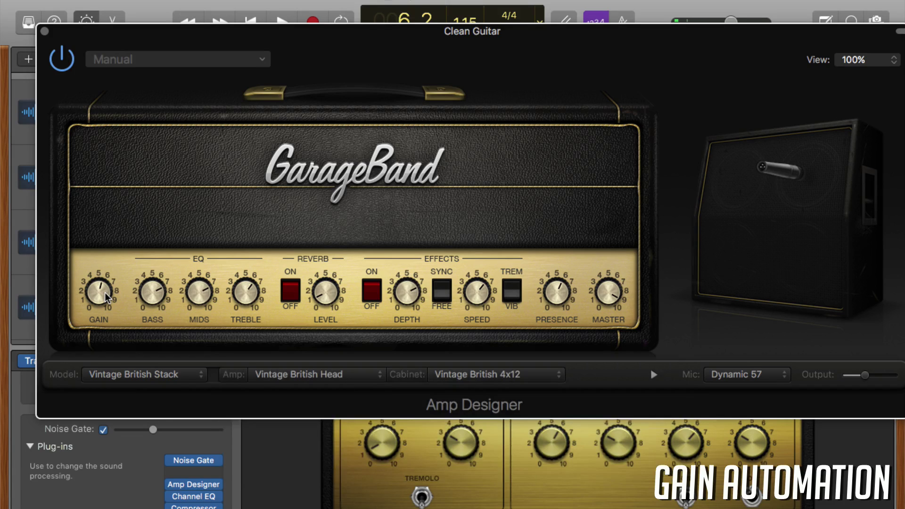
- Move Amp Designer clear of the Clean Guitar automation curve and play from bar 1 to compare it with the Gain knob
left_click_drag(254, 39, 417, 195)
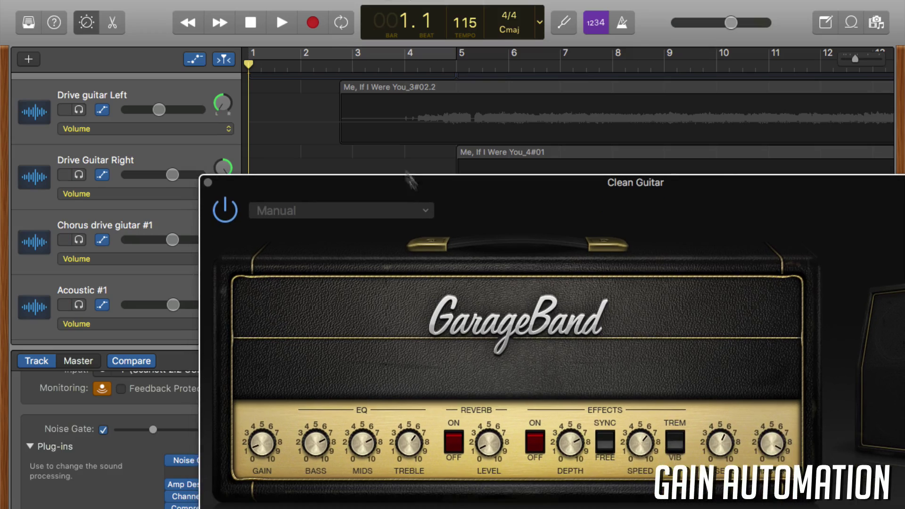
scroll(331, 104, "up", 3)
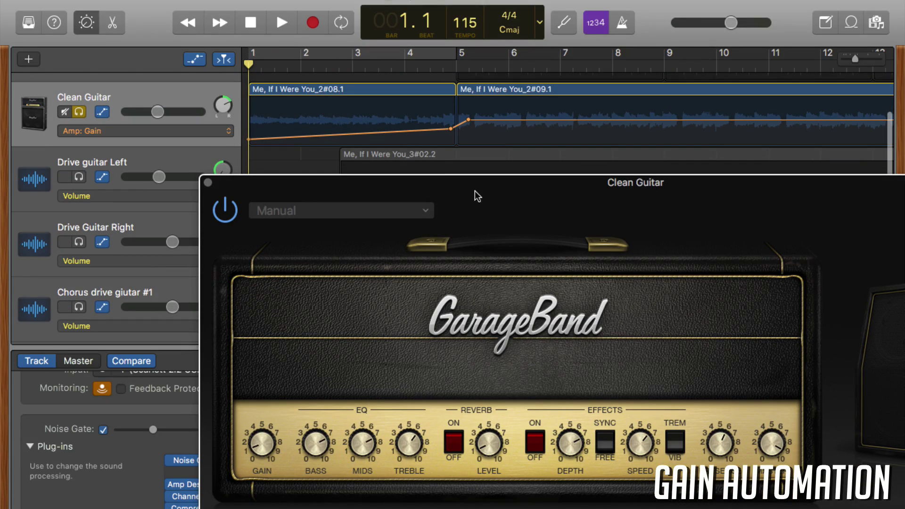
key("space")
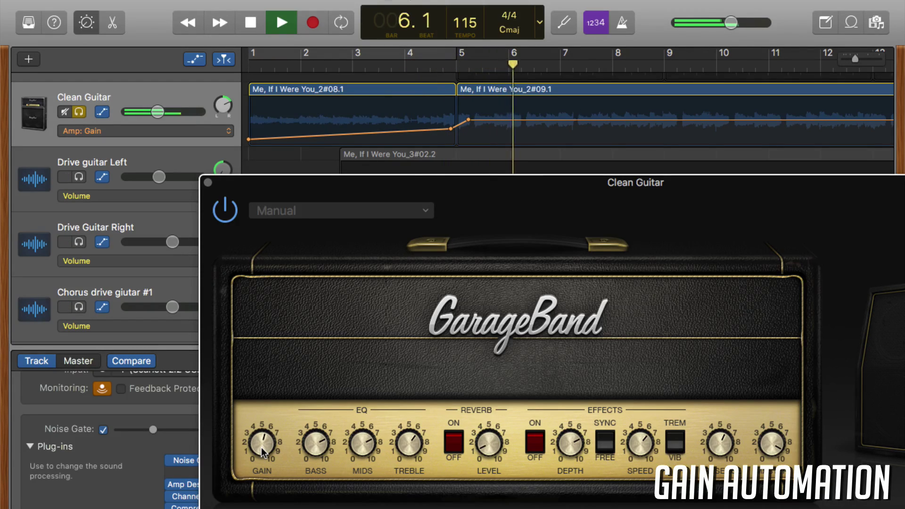
key("space")
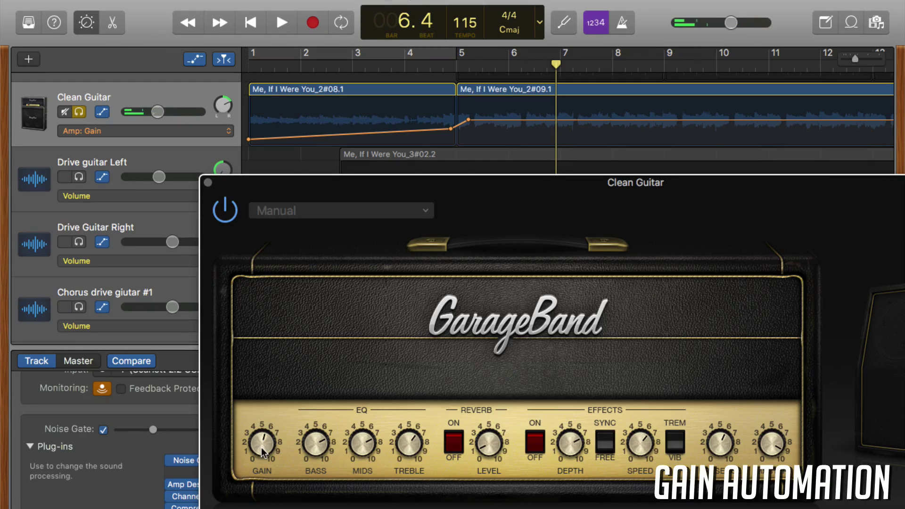
- Unsolo the Clean Guitar track and play the full mix from late in bar 3
left_click(427, 100)
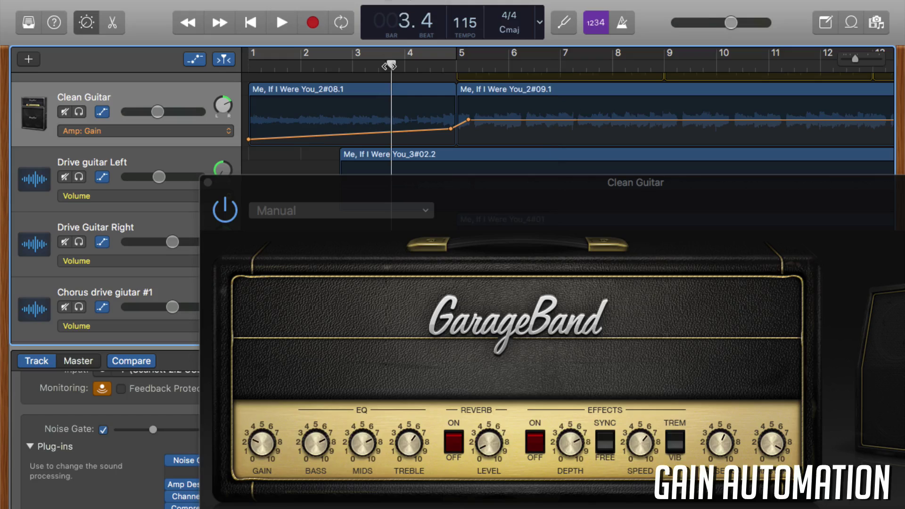
key("space")
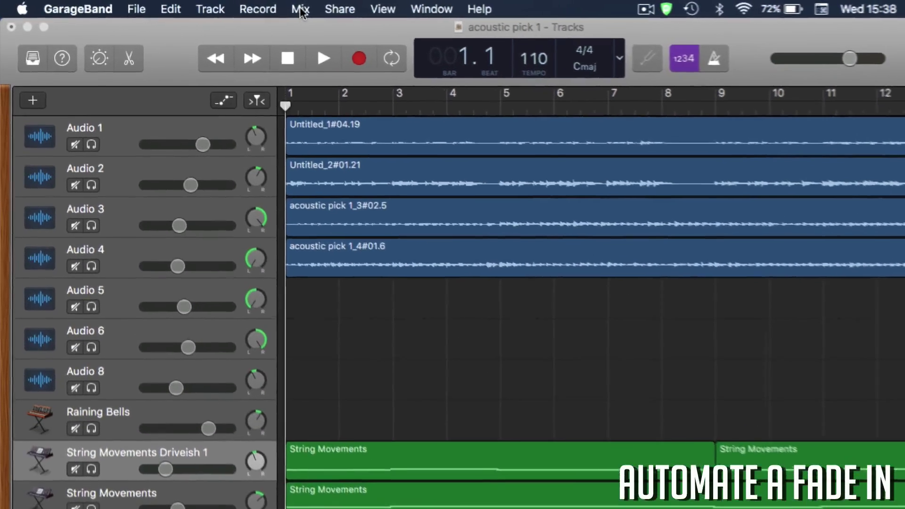
- Show the Master Track in the acoustic pick 1 project
left_click(262, 7)
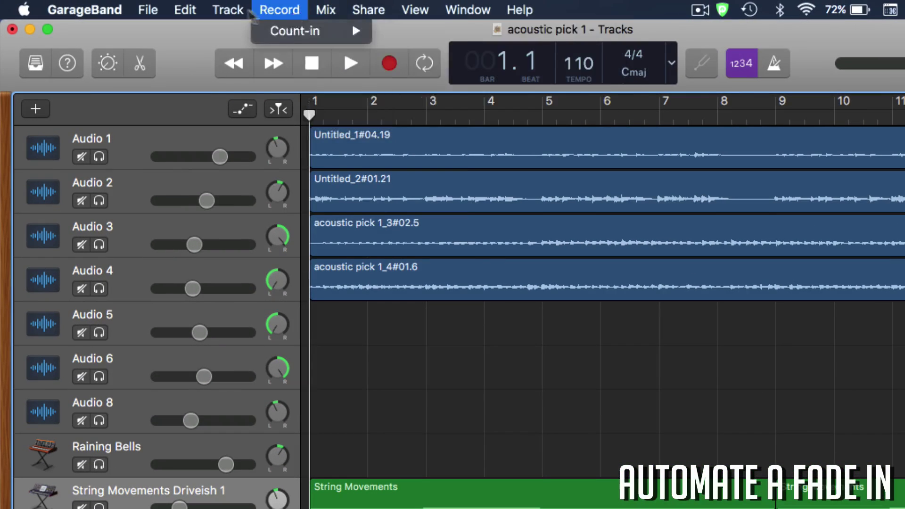
mouse_move(243, 14)
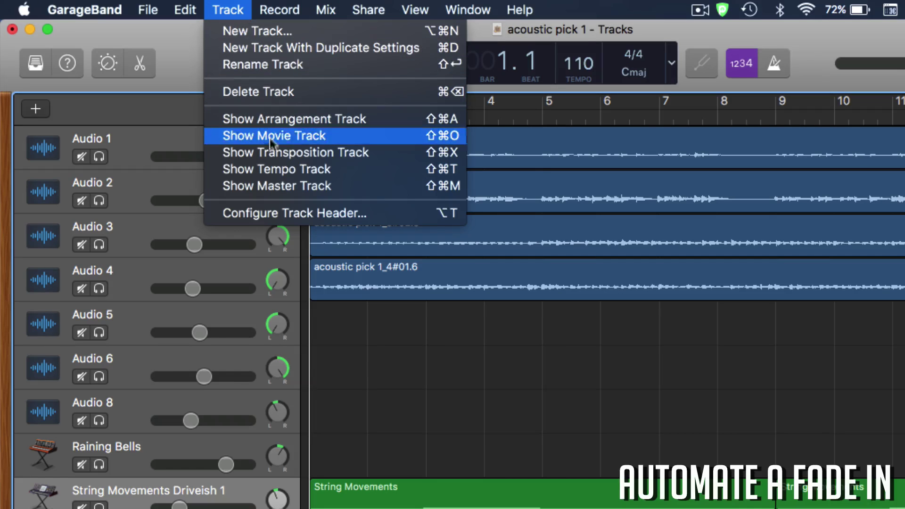
left_click(286, 188)
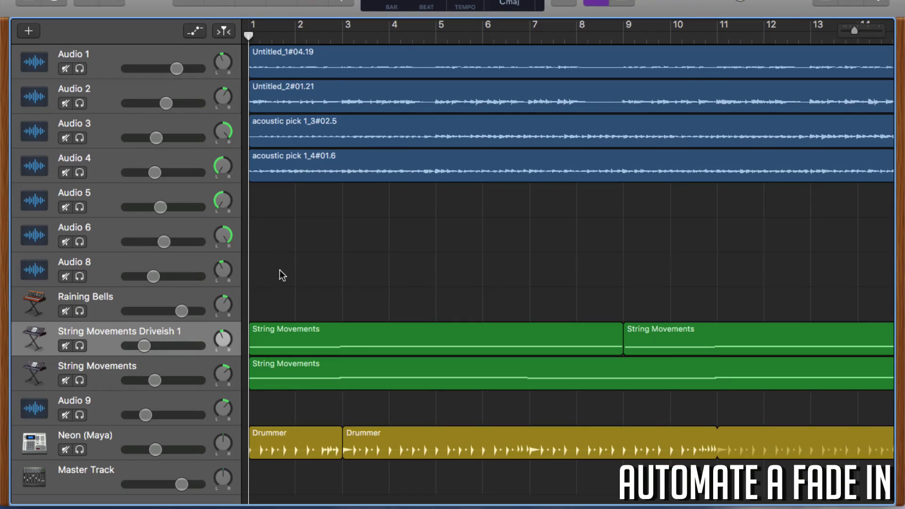
- Show the automation lanes and set the Master Track's automation parameter to Volume
key("a")
scroll(297, 263, "down", 10)
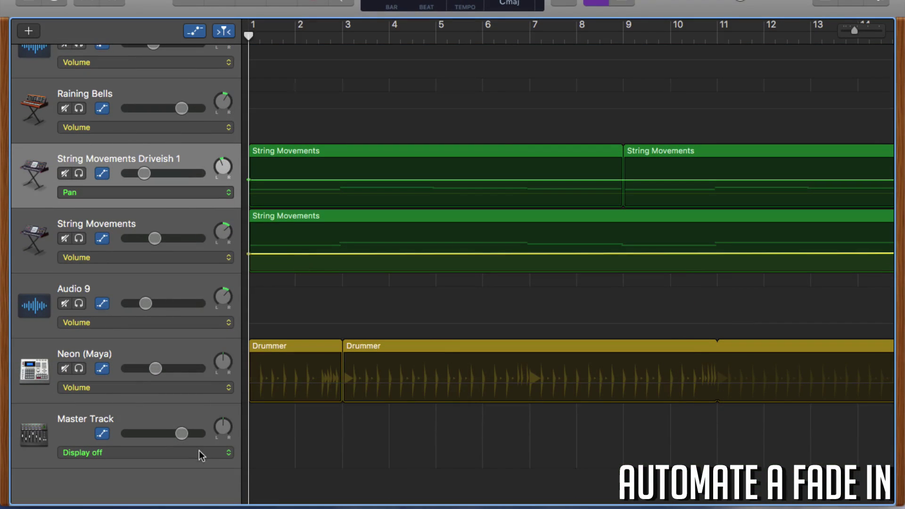
left_click(200, 452)
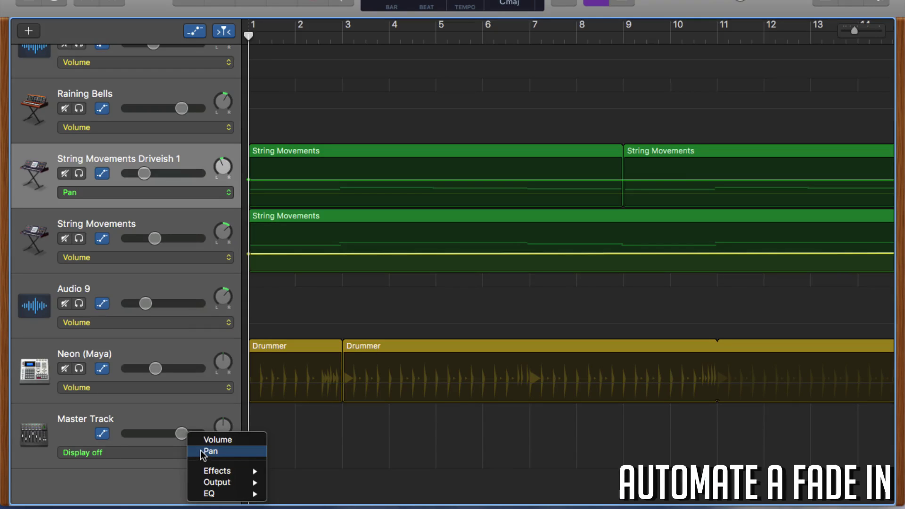
left_click(210, 439)
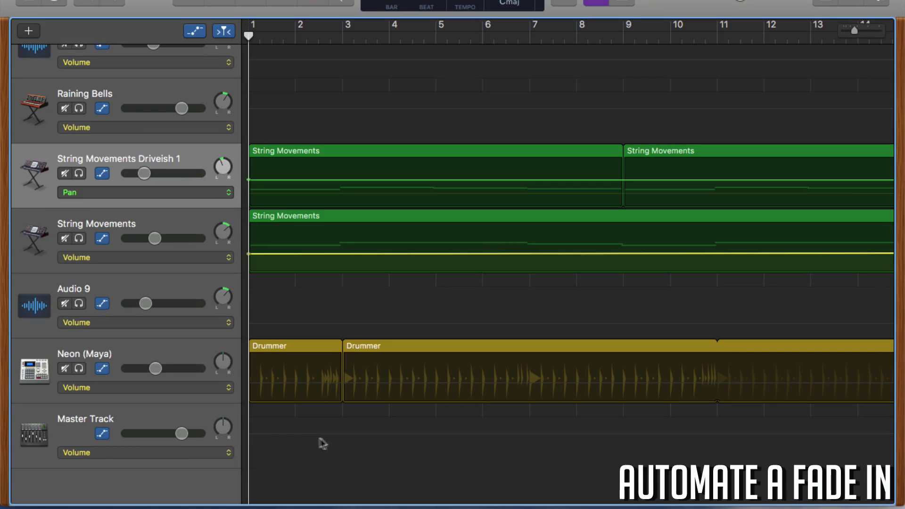
- Shape the Master Track's volume automation to rise from minimum at bar 1 to the existing level at bar 3, and play it back
left_click(344, 435)
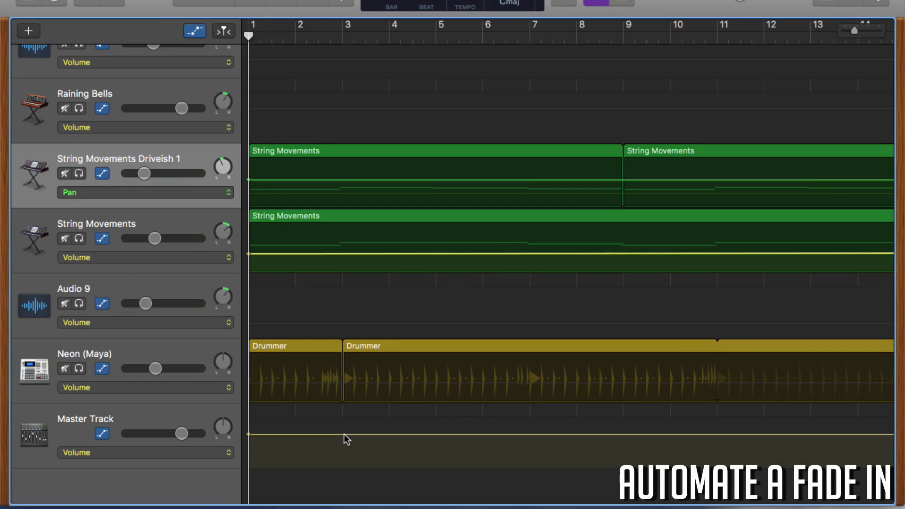
left_click_drag(248, 435, 261, 492)
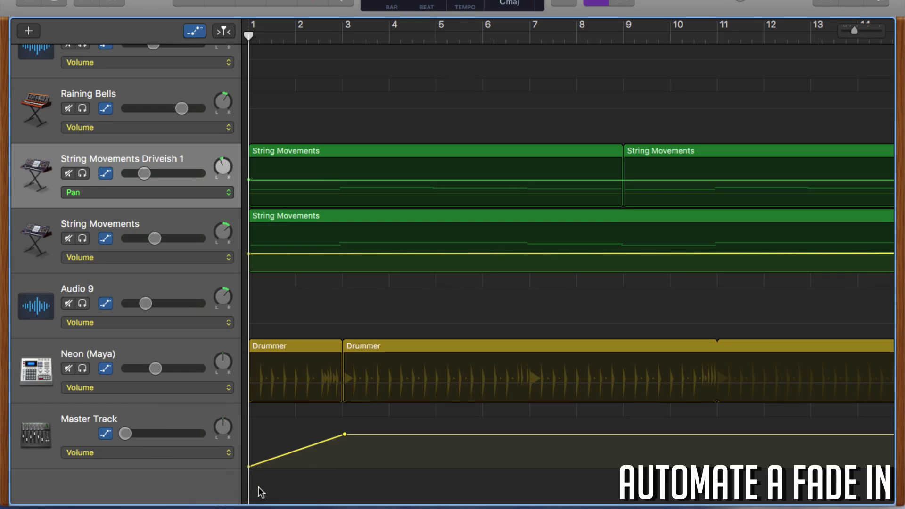
key("space")
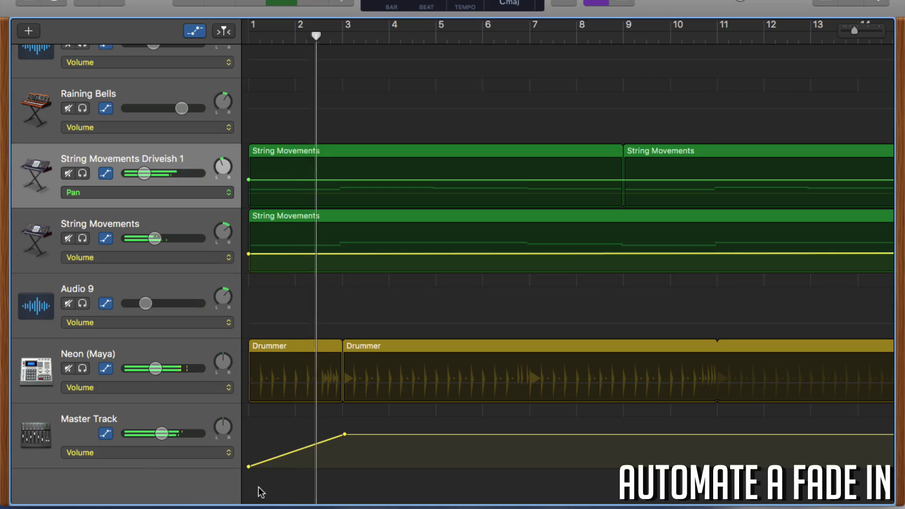
key("space")
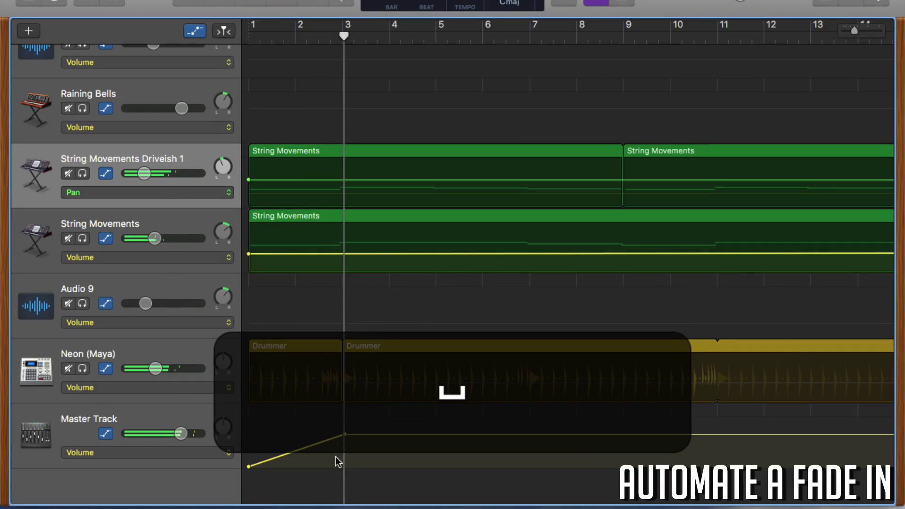
- Lengthen the Master Track's fade in by moving its end point to bar 9, and play it from bar 1
left_click_drag(347, 437, 624, 434)
key("Return")
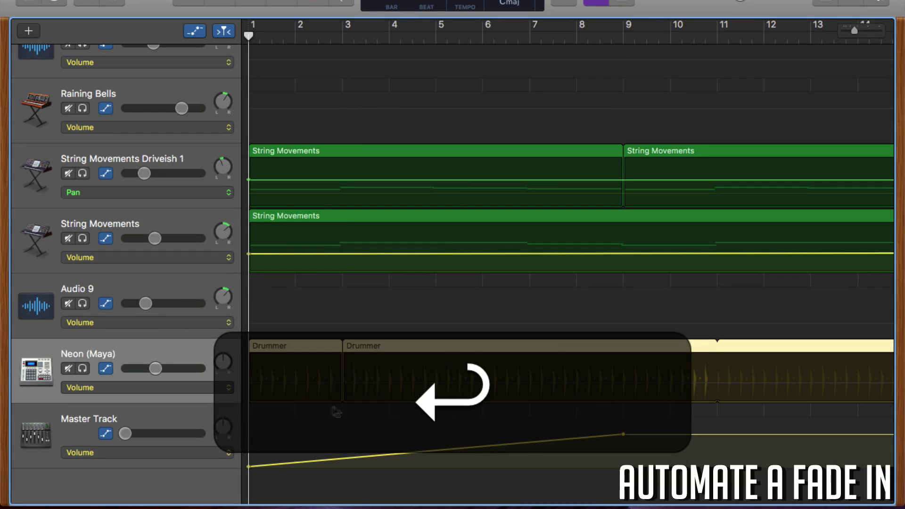
key("space")
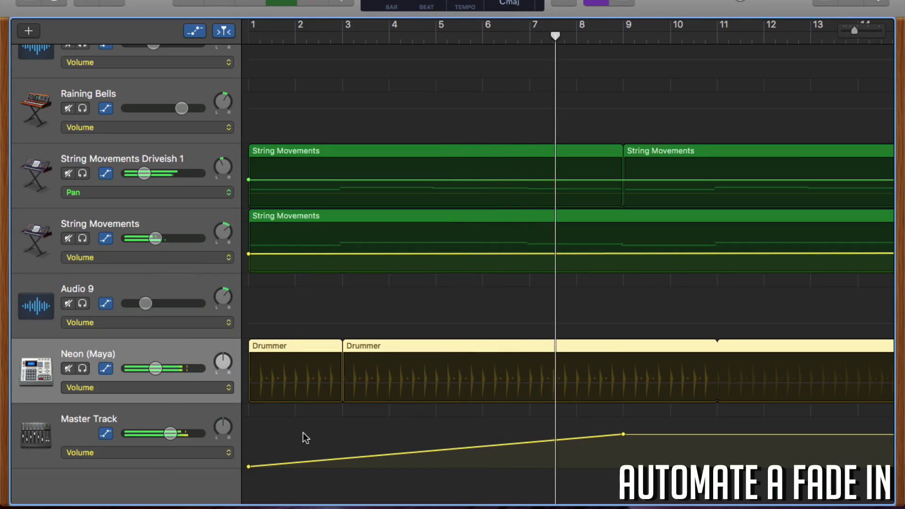
scroll(303, 433, "right", 1)
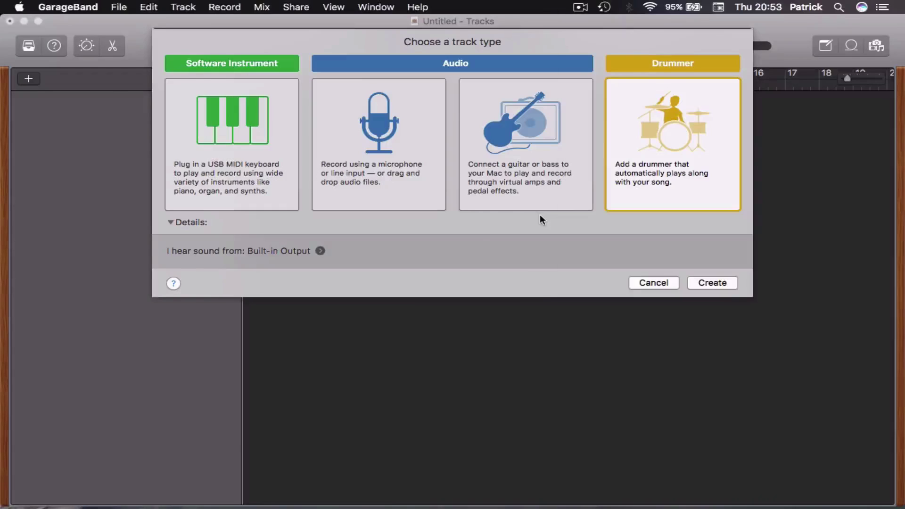
- Create a Software Instrument track in the untitled project and play a few notes on its Classic Electric Piano with Musical Typing
left_click(224, 161)
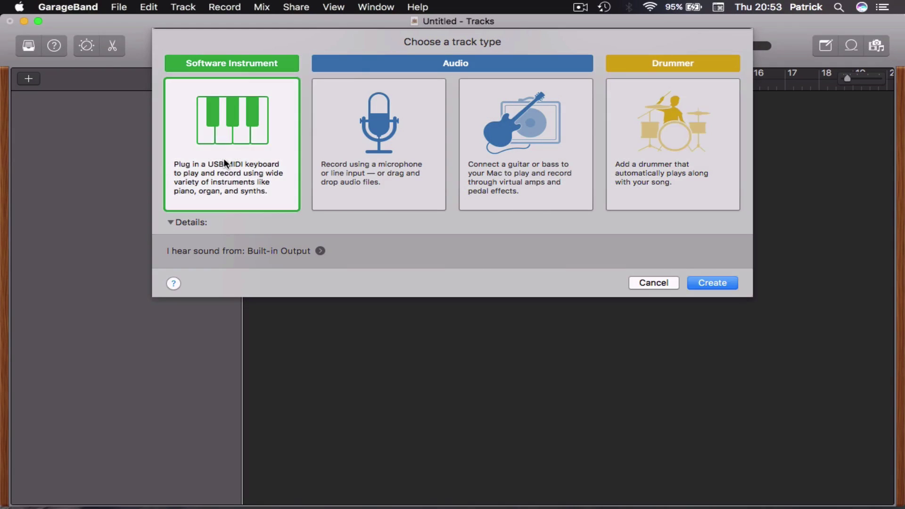
left_click(712, 283)
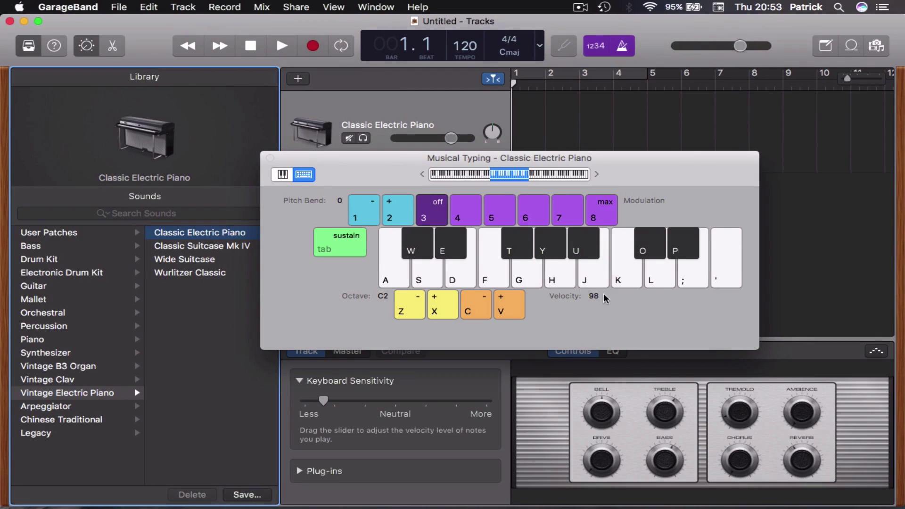
key("h")
key("j")
key("k")
key("a")
key("s")
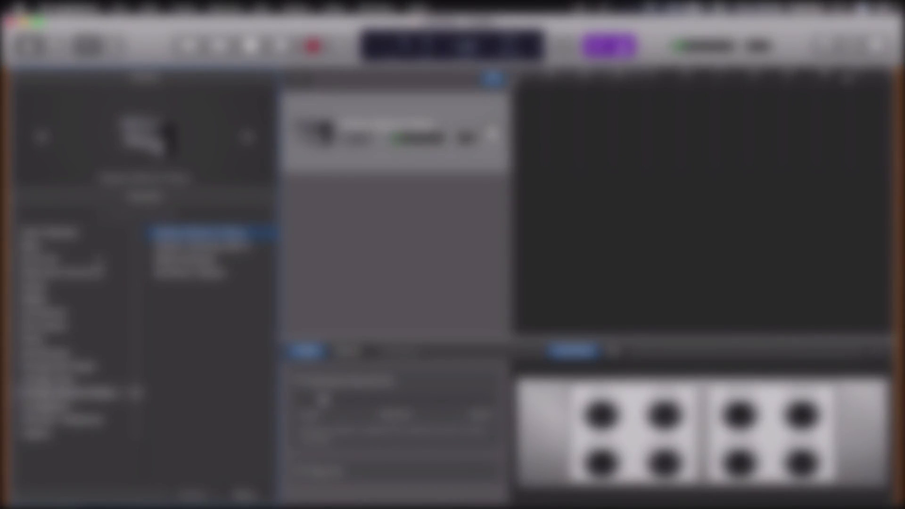
- Browse the Synthesizer and Percussion sound categories, and show the on-screen keyboard and Musical Typing
left_click(80, 352)
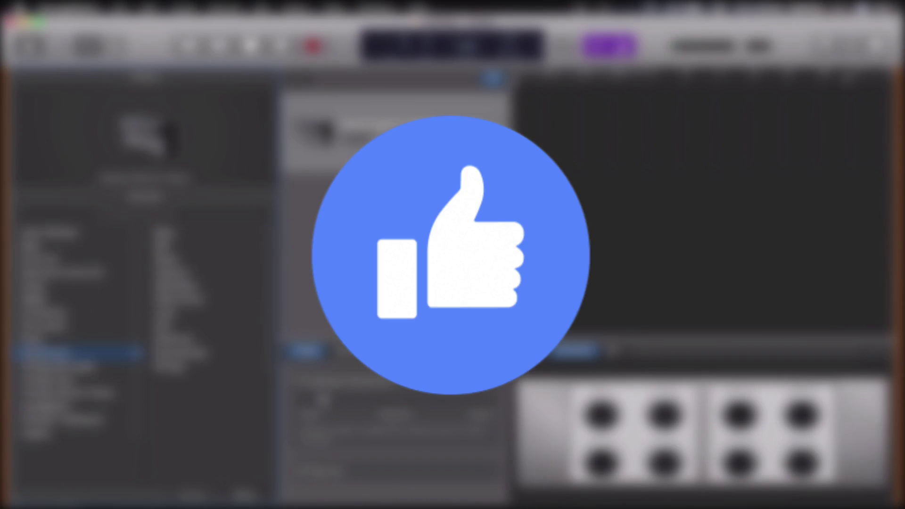
left_click(80, 325)
left_click(377, 7)
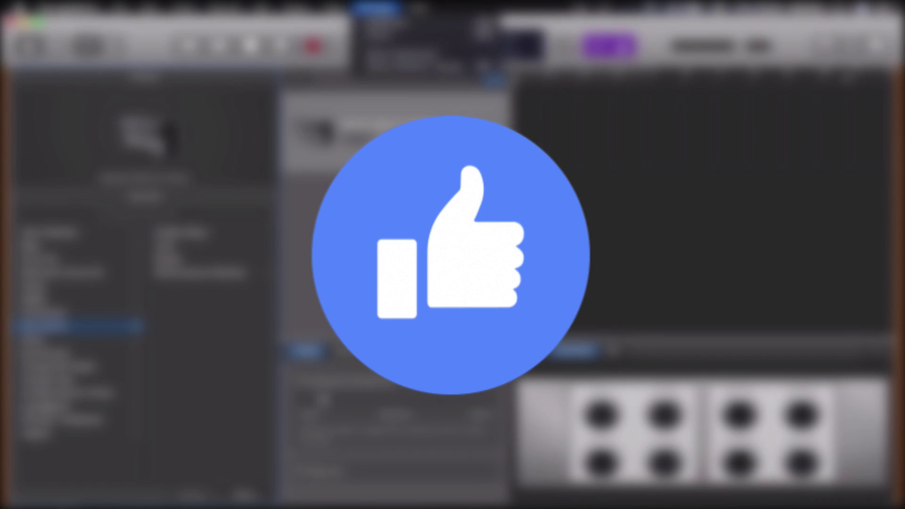
left_click(425, 55)
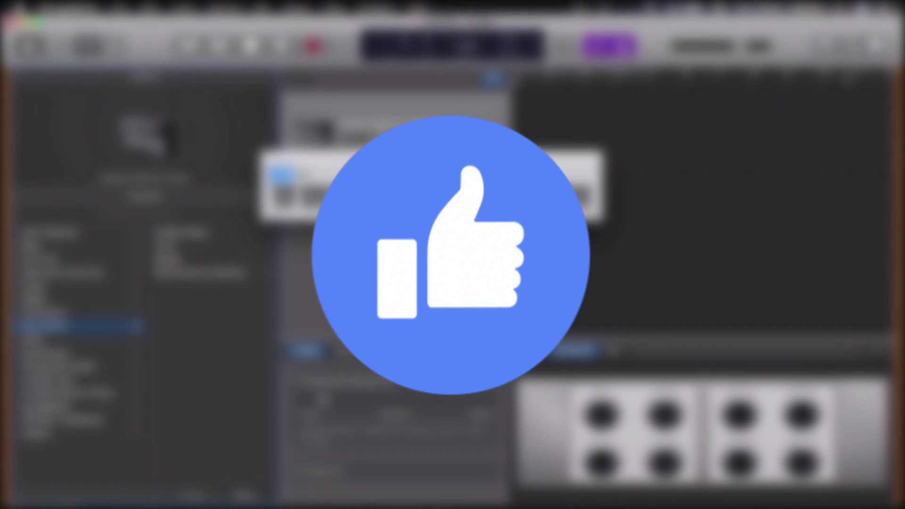
left_click(378, 7)
left_click(424, 71)
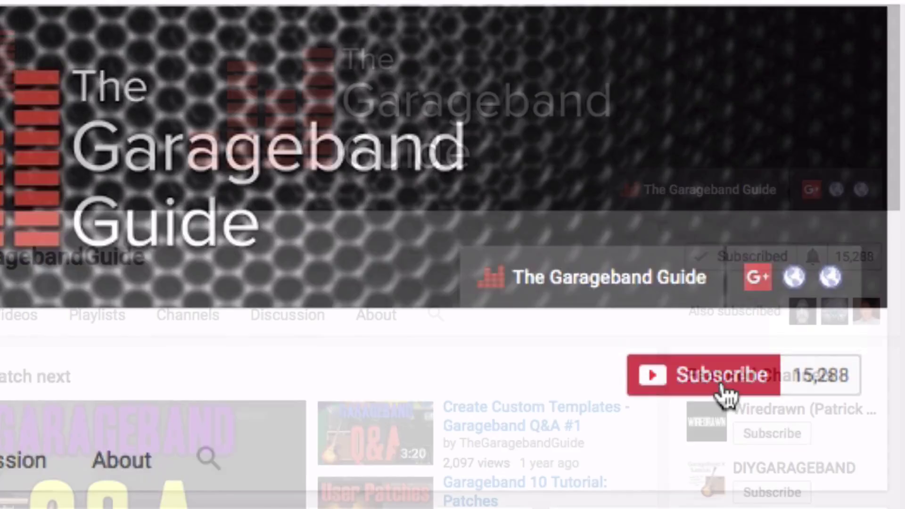
- Switch to YouTube, subscribe to the TheGaragebandGuide channel and open its notification options
left_click(722, 386)
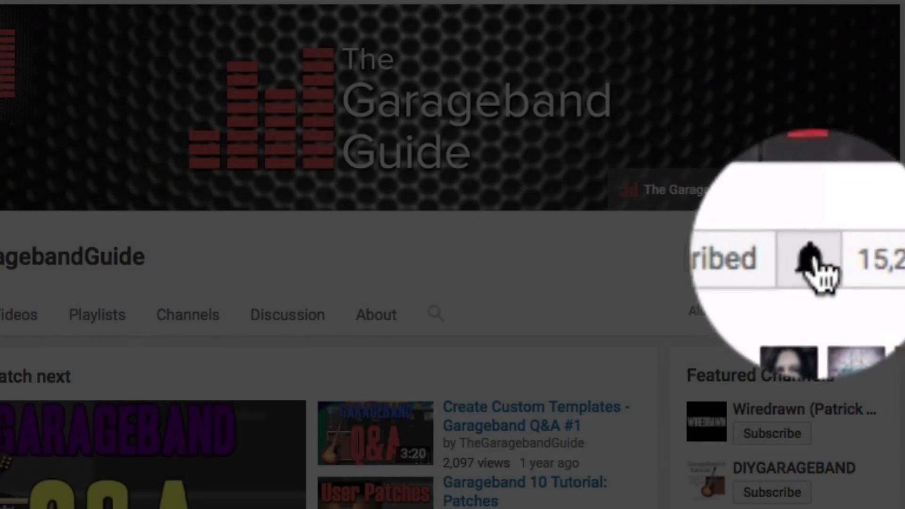
left_click(815, 260)
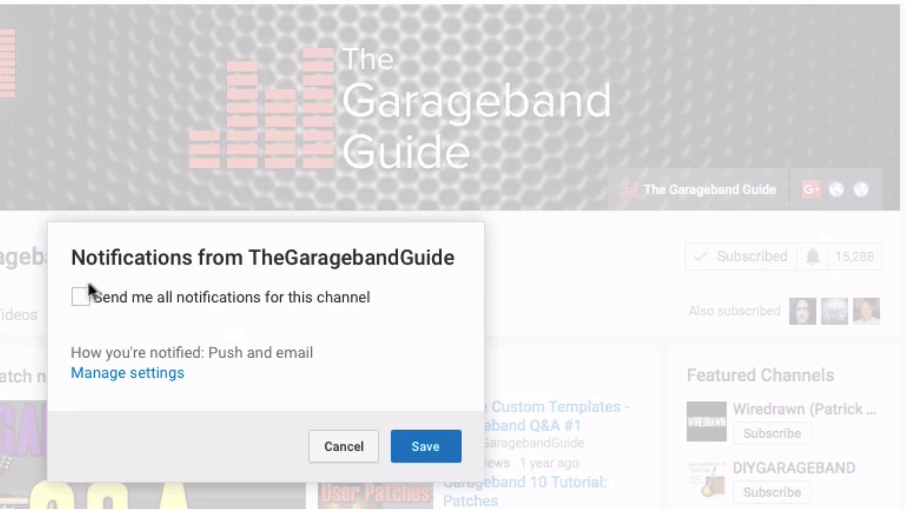